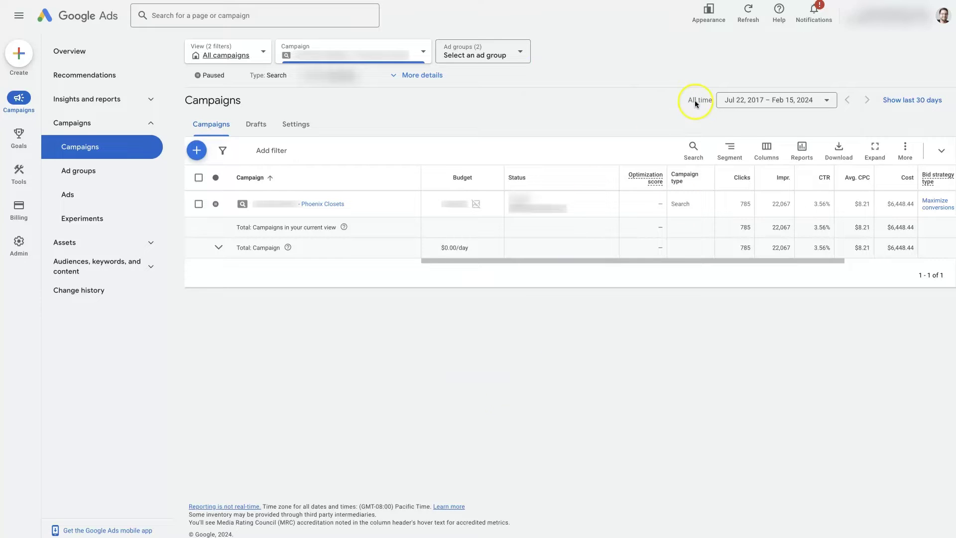
# Step: Open and dismiss the interface design options, then highlight values in the campaign table
pyautogui.click(707, 11)
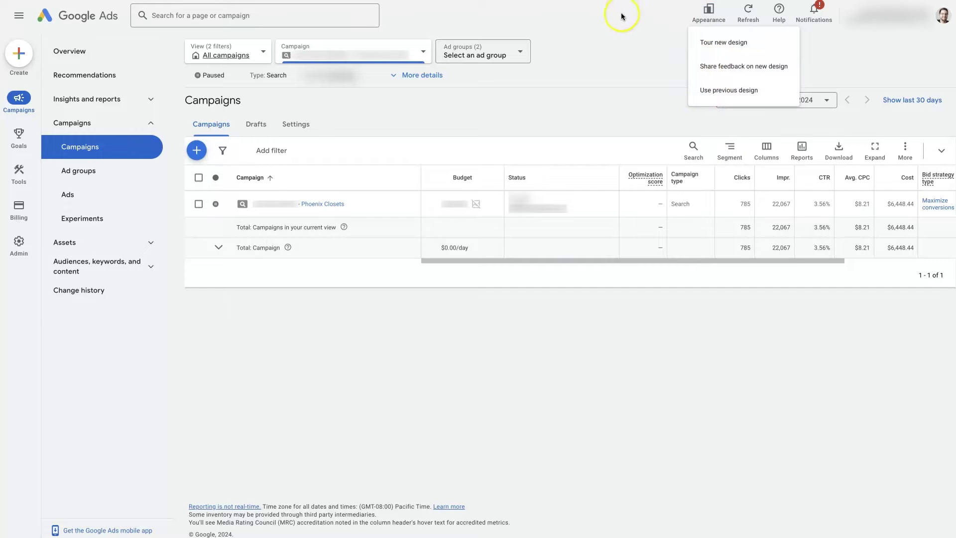
pyautogui.click(628, 27)
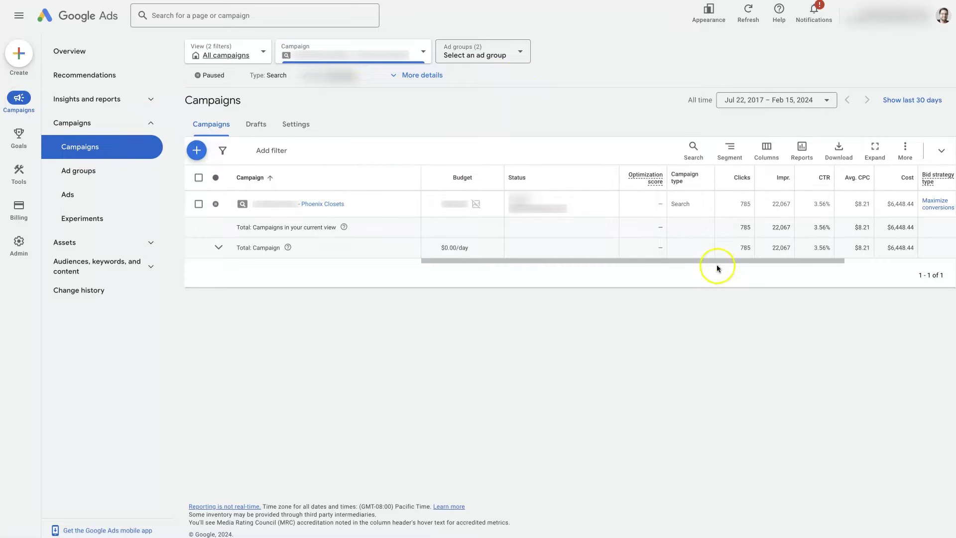
pyautogui.moveTo(717, 260); pyautogui.dragTo(878, 259)
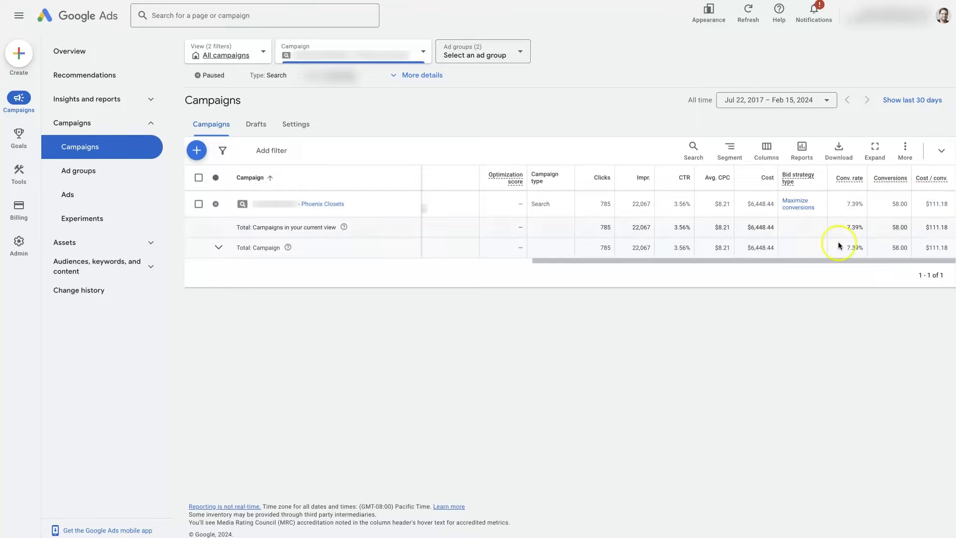
pyautogui.moveTo(691, 259); pyautogui.dragTo(710, 261)
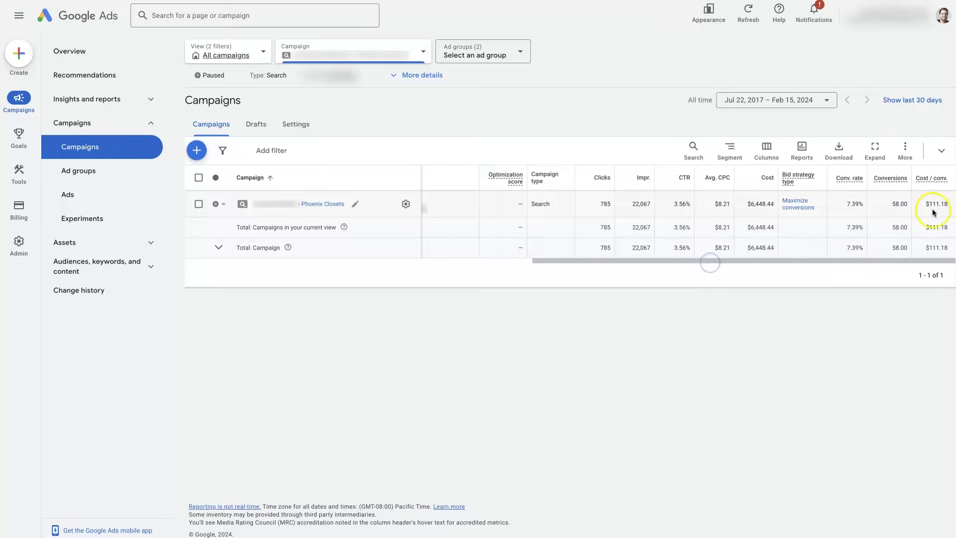
pyautogui.moveTo(838, 259); pyautogui.dragTo(858, 266)
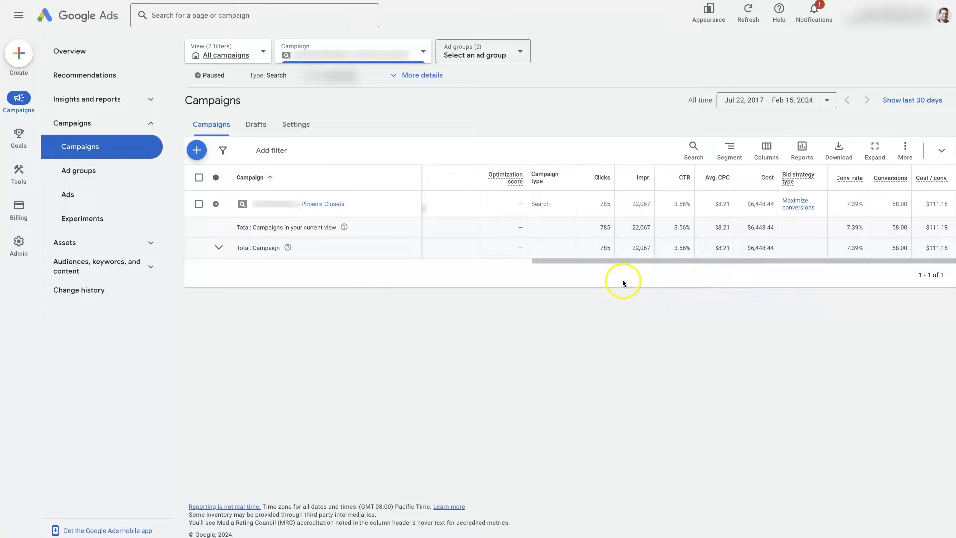
# Step: List the campaign's ad groups and highlight the Dynamic ad group type
pyautogui.click(82, 174)
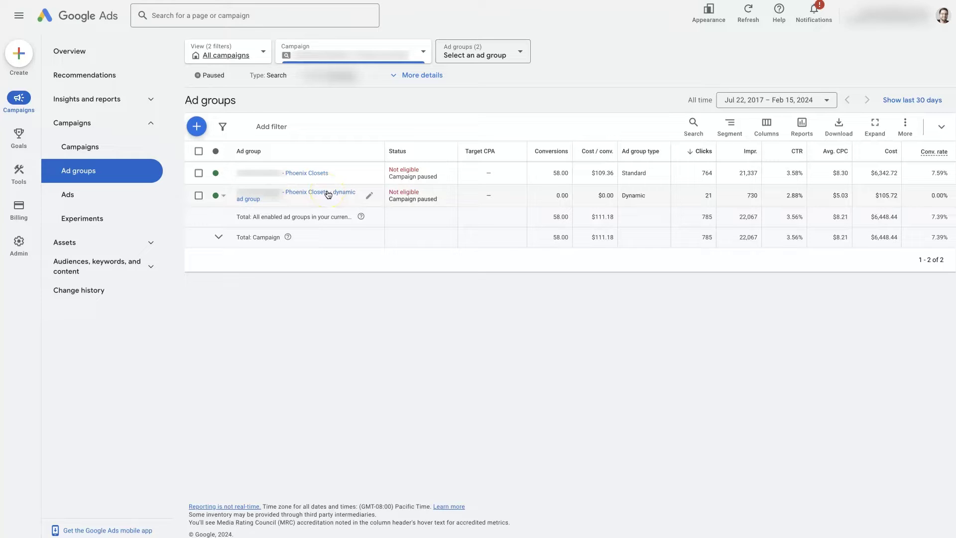
pyautogui.moveTo(646, 196); pyautogui.dragTo(623, 195)
pyautogui.click(646, 299)
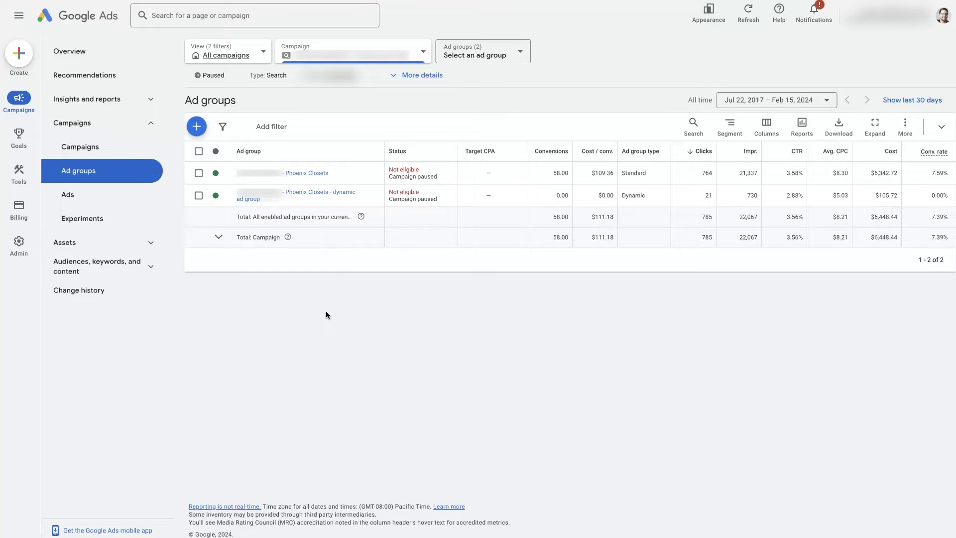
# Step: Copy the Standard Phoenix Closets ad group with Edit > Copy and clear the selection
pyautogui.click(199, 174)
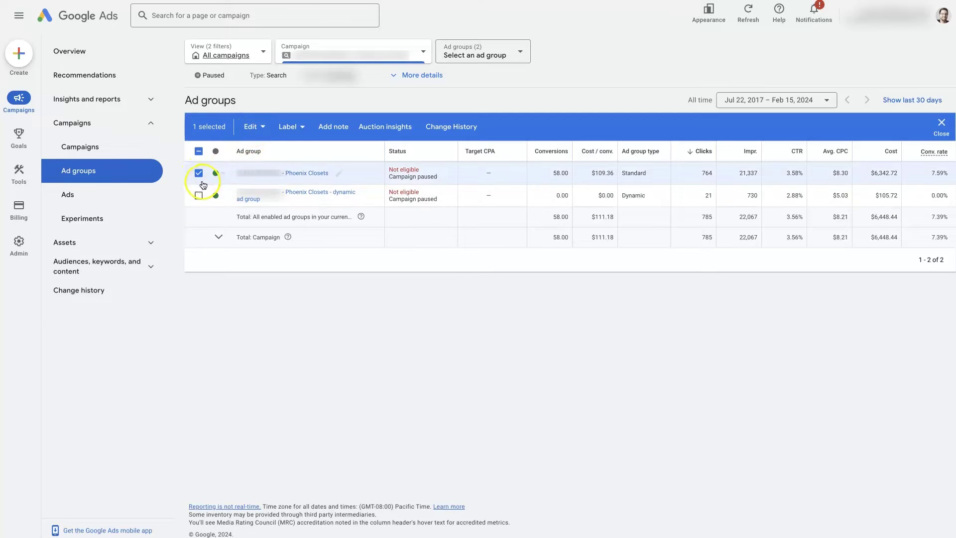
pyautogui.click(250, 126)
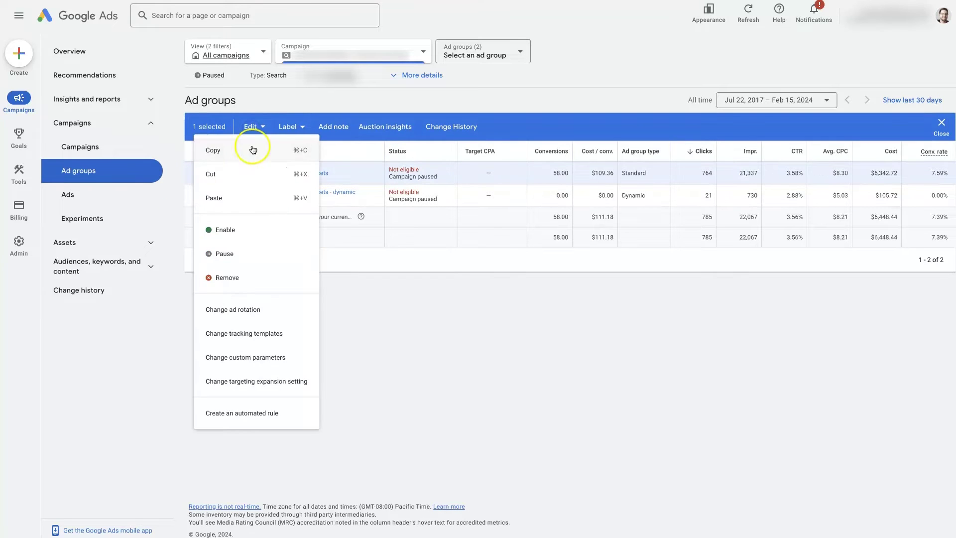
pyautogui.click(253, 149)
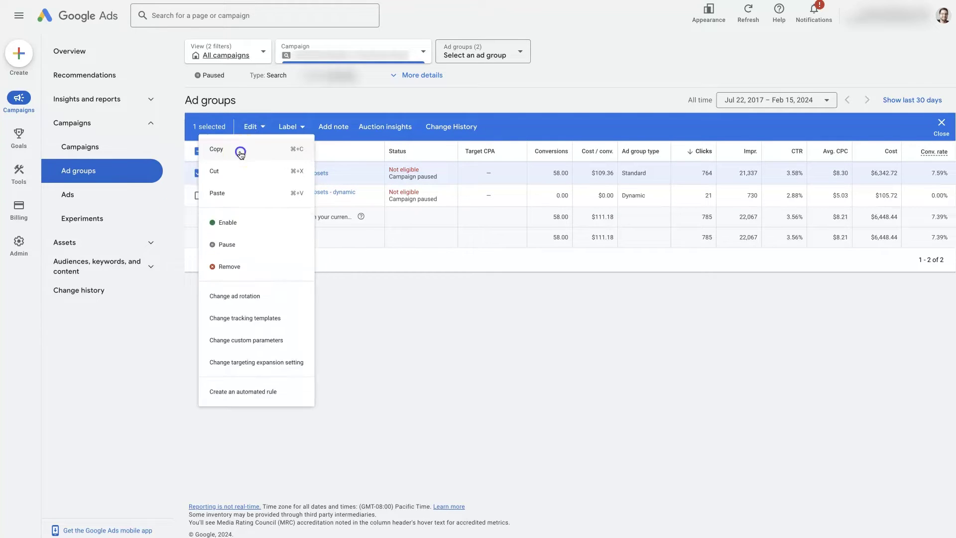
pyautogui.click(938, 130)
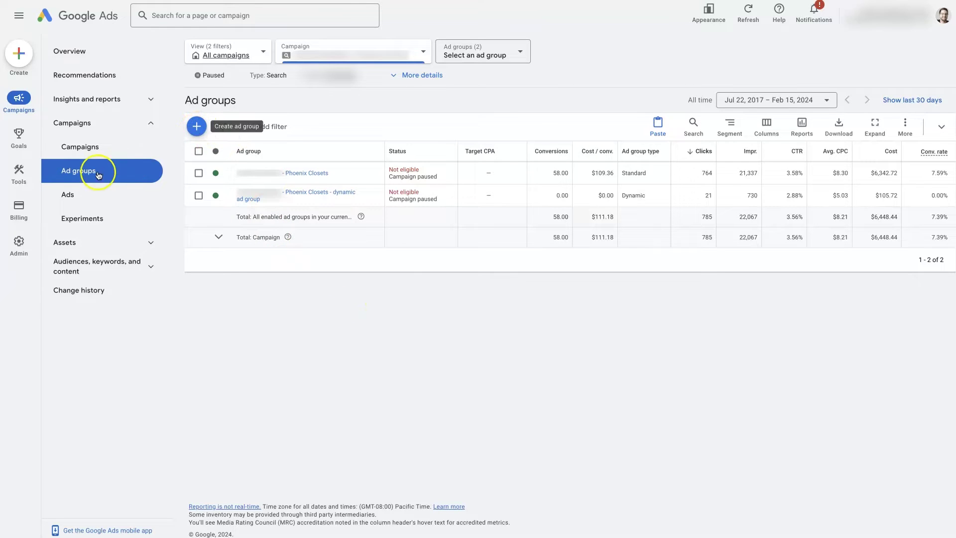
# Step: Start a new ad group, keeping the Standard type after cancelling a switch to Dynamic
pyautogui.click(196, 127)
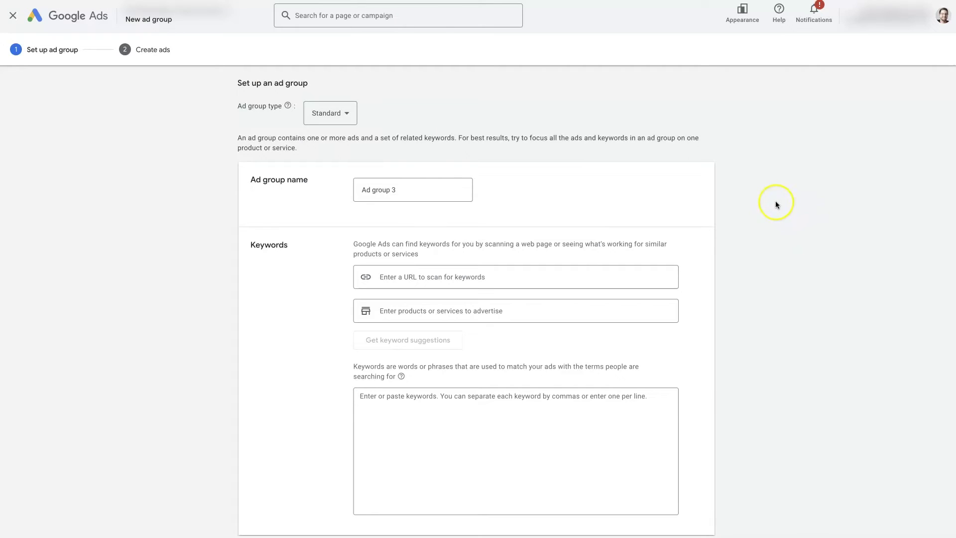
pyautogui.scroll(-2, 775, 205)
pyautogui.scroll(2, 775, 205)
pyautogui.click(355, 113)
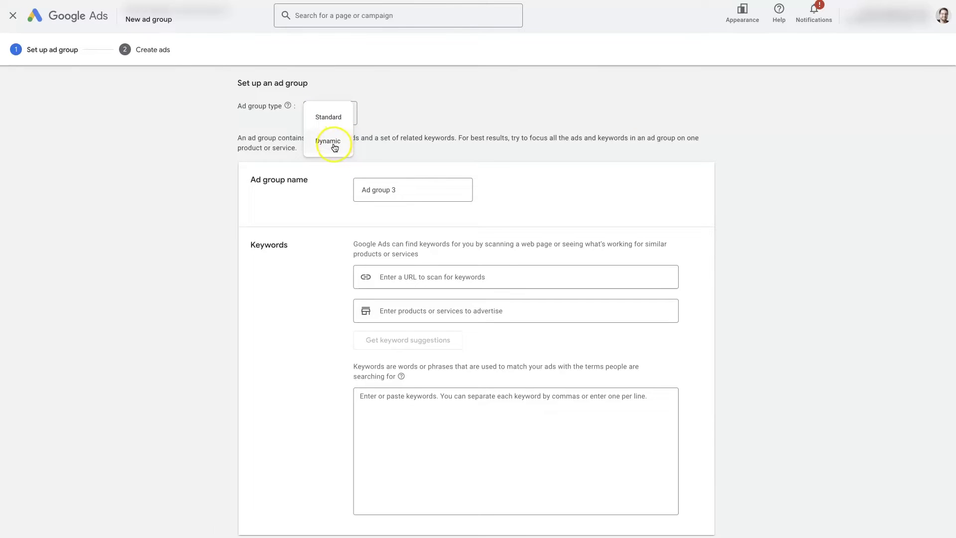
pyautogui.click(328, 144)
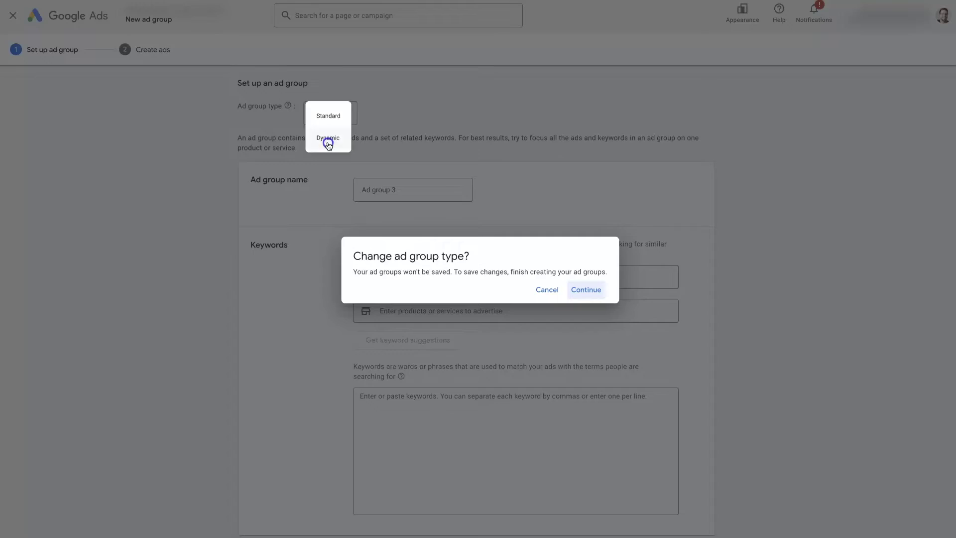
pyautogui.click(544, 291)
# Step: Select the default name 'Ad group 3' and scroll down to the keyword fields
pyautogui.doubleClick(401, 189)
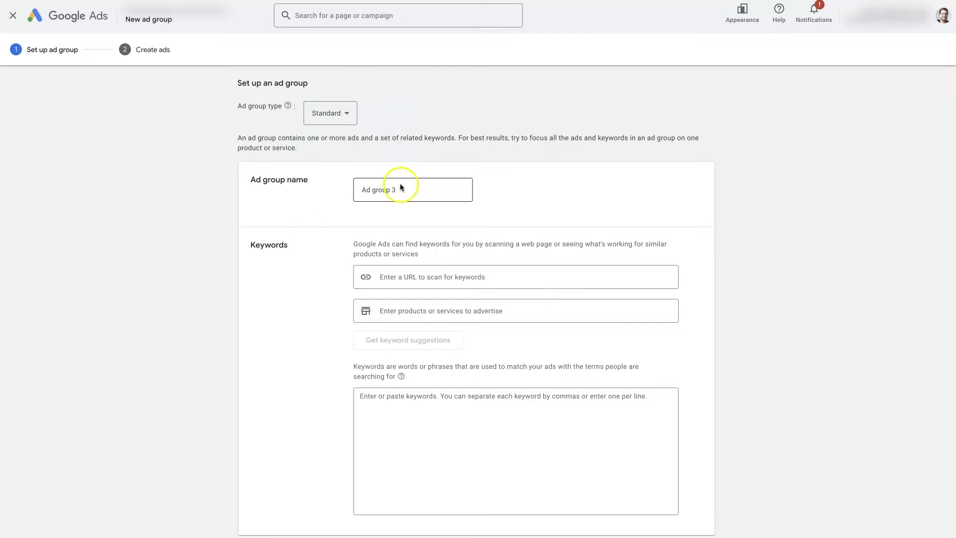
pyautogui.click(402, 189)
pyautogui.click(398, 188)
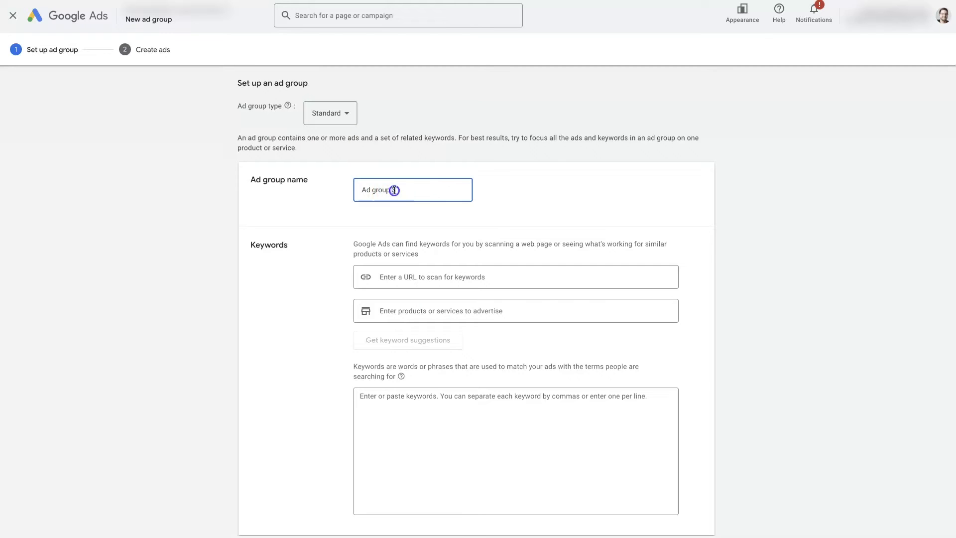
pyautogui.scroll(-1, 608, 220)
pyautogui.scroll(-1, 608, 223)
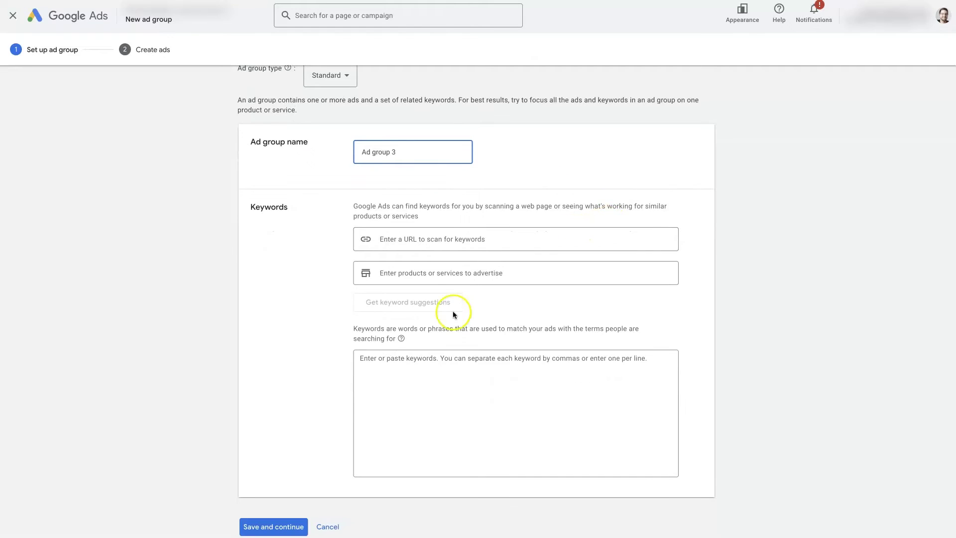
# Step: Rename the new ad group from 'Ad group 3' to 'Custom Closets'
pyautogui.tripleClick(398, 146)
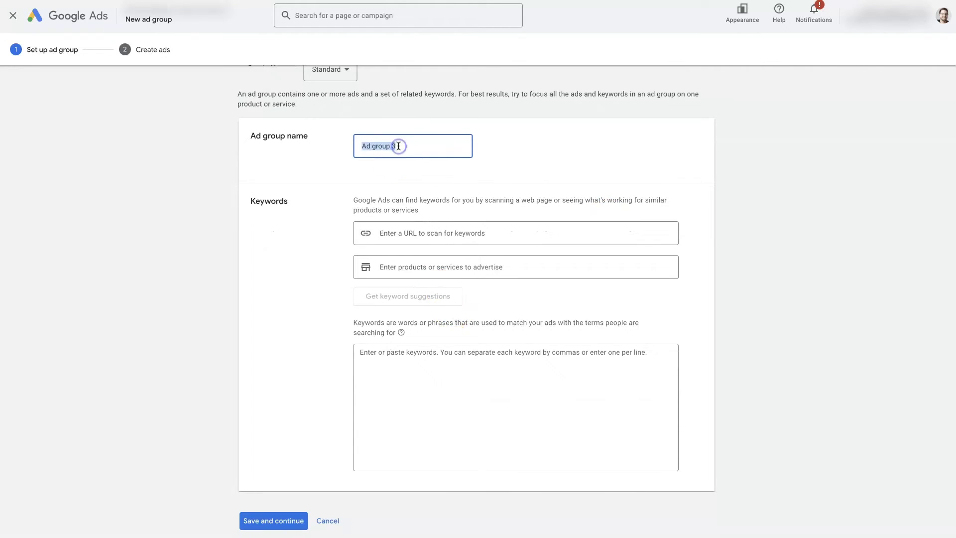
pyautogui.write('Phoenix')
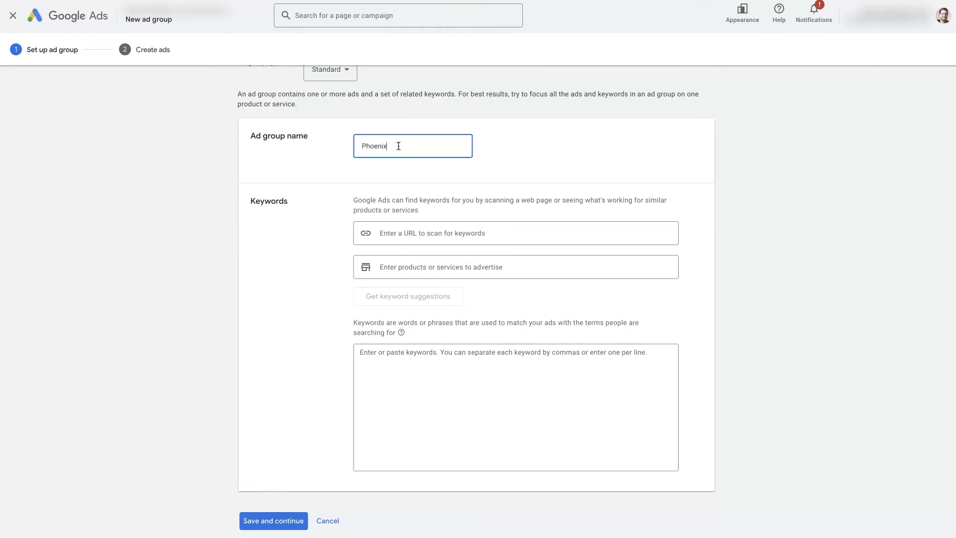
pyautogui.press('BackSpace')
pyautogui.press('BackSpace')
pyautogui.press('BackSpace')
pyautogui.press('BackSpace')
pyautogui.press('BackSpace')
pyautogui.press('BackSpace')
pyautogui.write('Custom Closets')
# Step: Enter the exact-match keyword [phoenix custom closets] in the keywords box
pyautogui.scroll(-1, 427, 241)
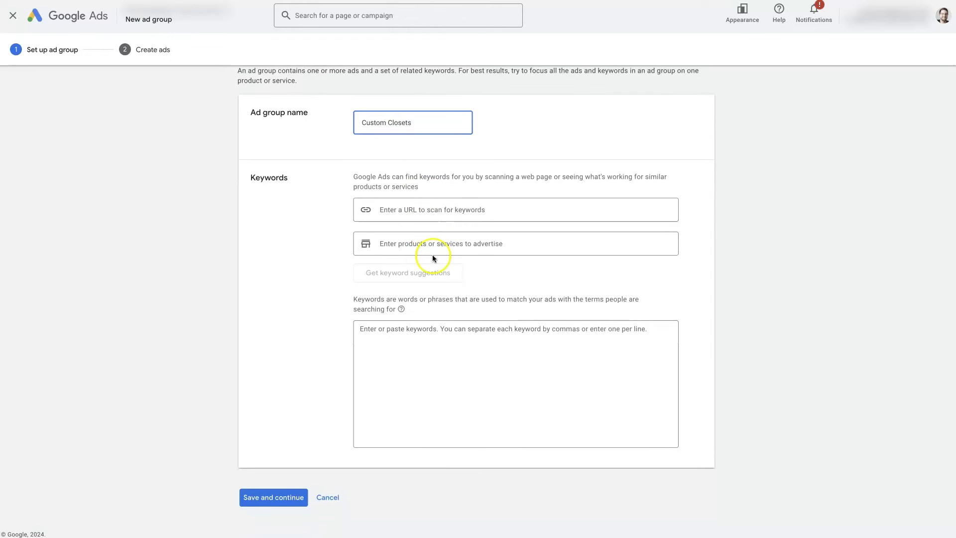
pyautogui.click(422, 342)
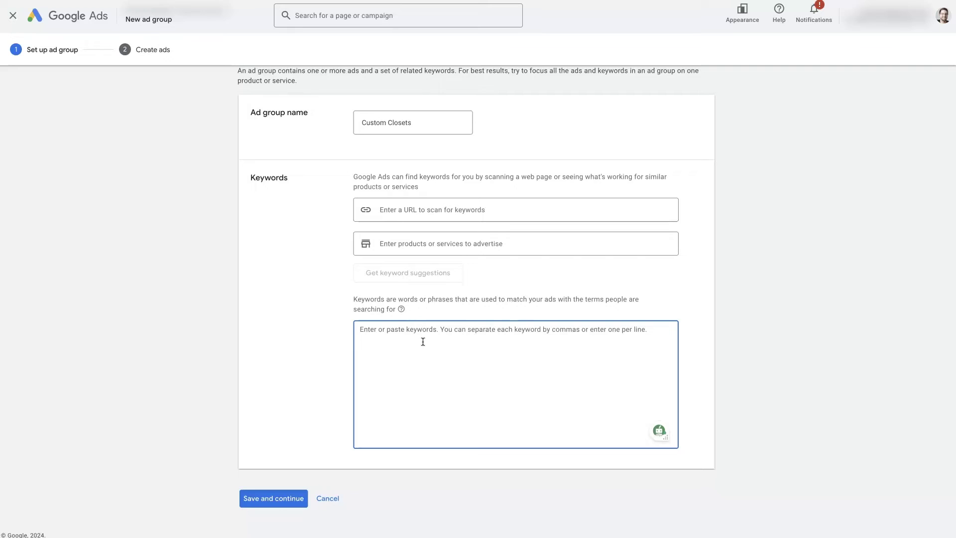
pyautogui.write('[')
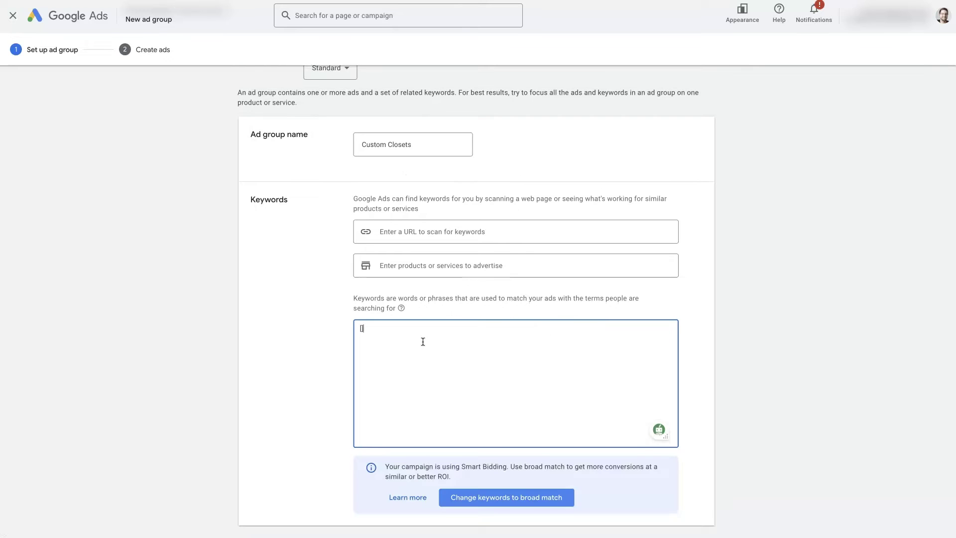
pyautogui.write('phoenix custom closets] [')
# Step: Review the Create ads form and save the Custom Closets ad group with its ad
pyautogui.scroll(-2, 442, 340)
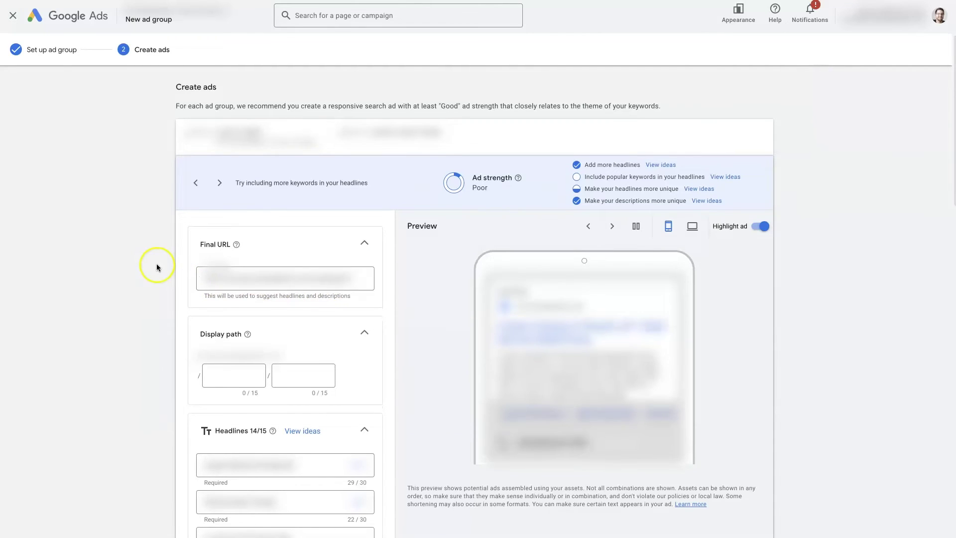
pyautogui.scroll(-3, 156, 263)
pyautogui.scroll(-2, 94, 308)
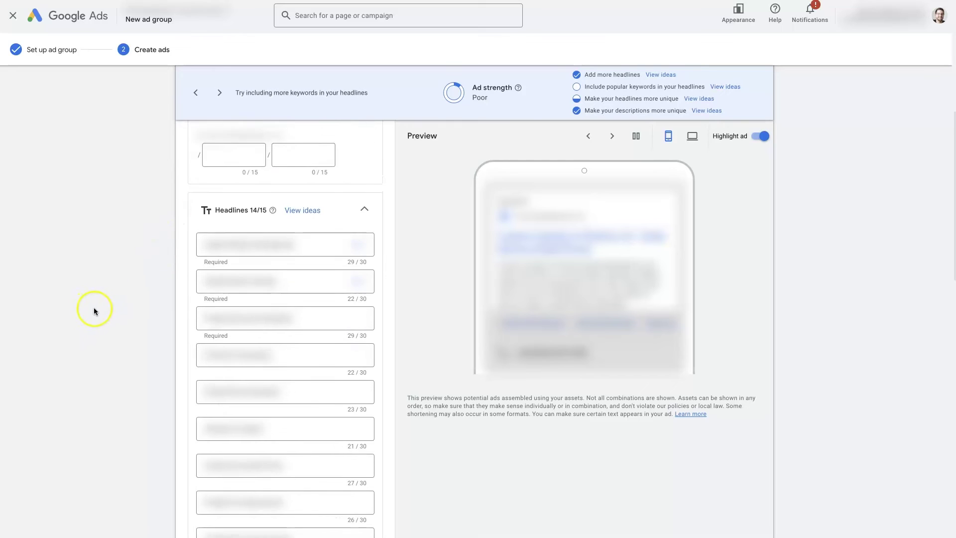
pyautogui.scroll(-10, 181, 291)
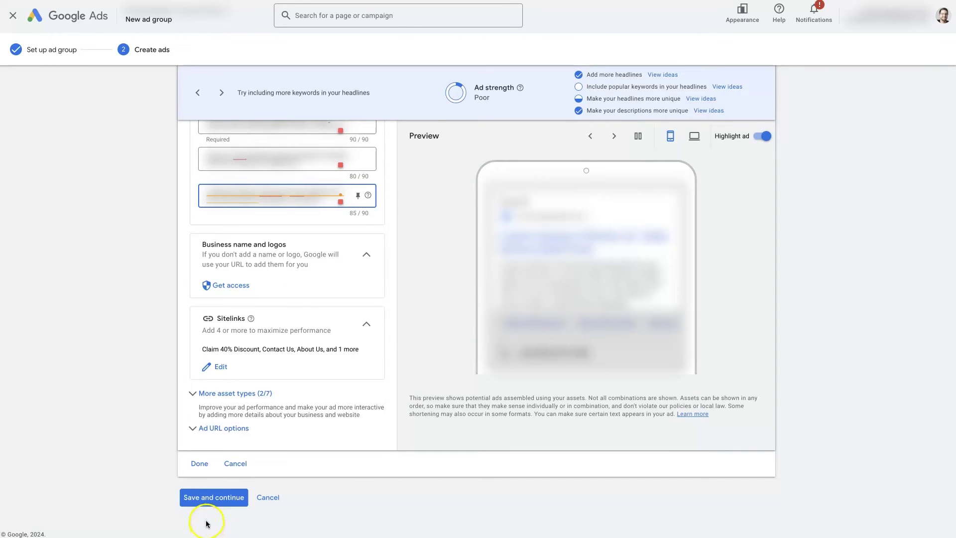
pyautogui.click(209, 499)
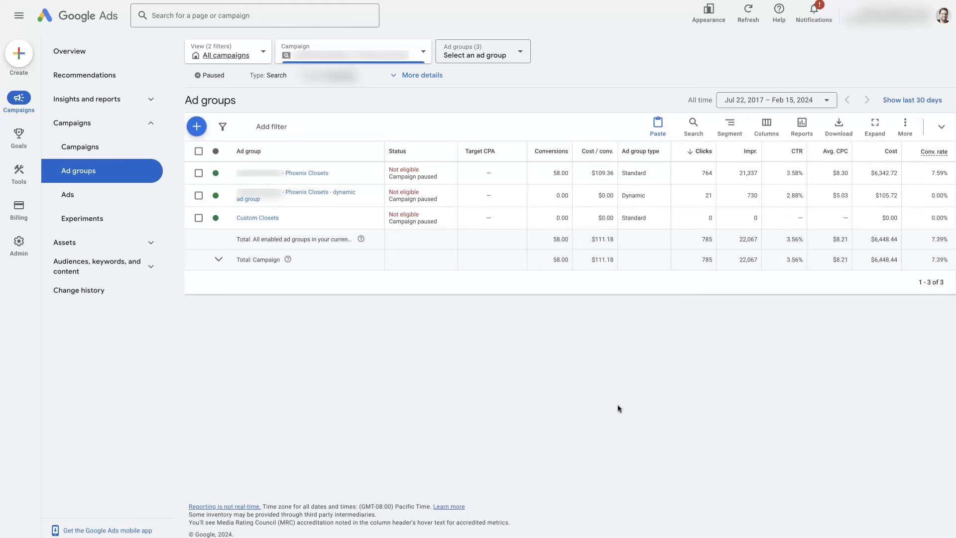
# Step: Set the Custom Closets ad group's status to Enabled
pyautogui.click(216, 218)
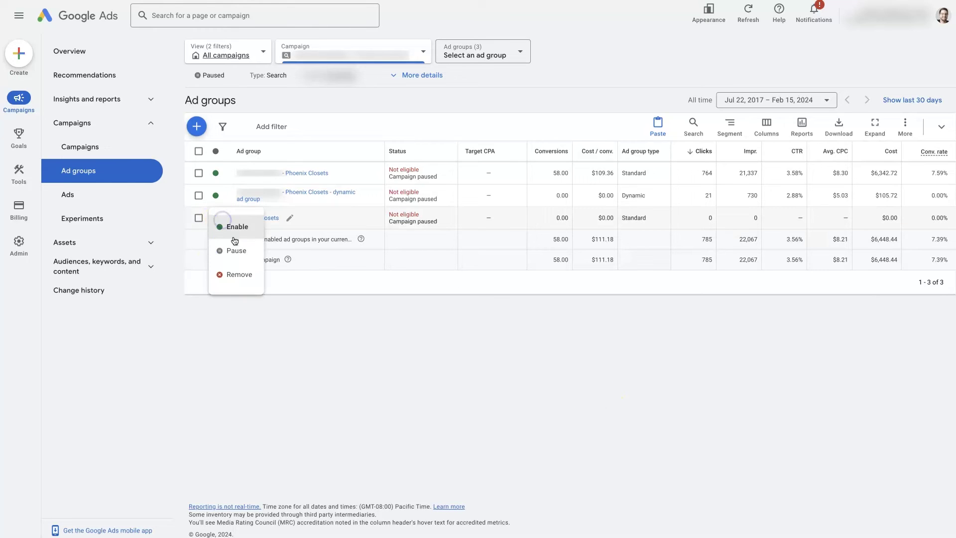
pyautogui.click(465, 341)
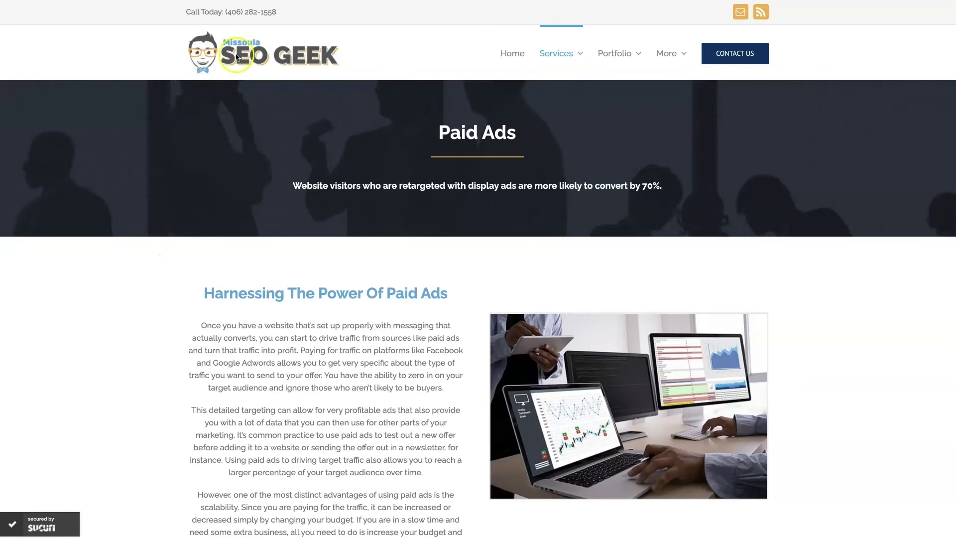
pyautogui.click(863, 335)
pyautogui.scroll(-15, 846, 371)
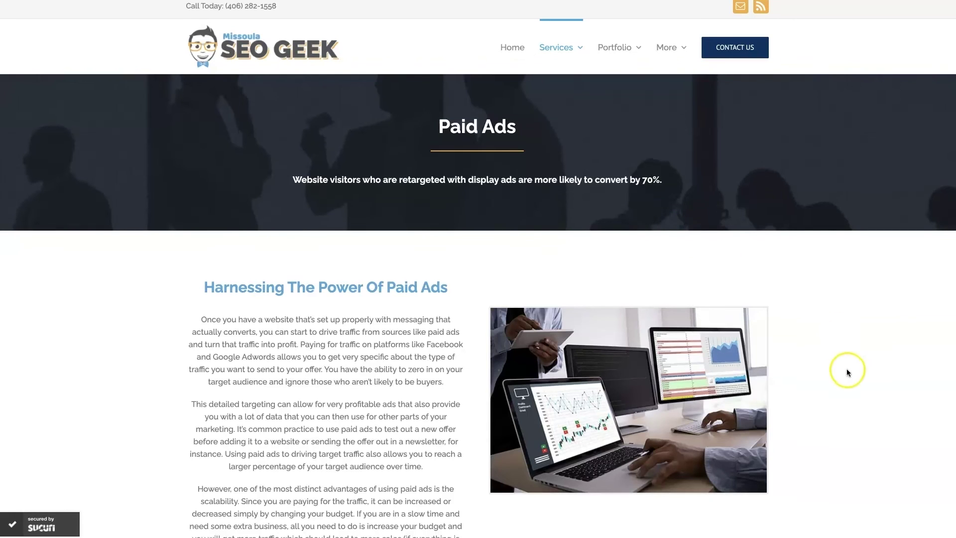
pyautogui.scroll(-4, 846, 371)
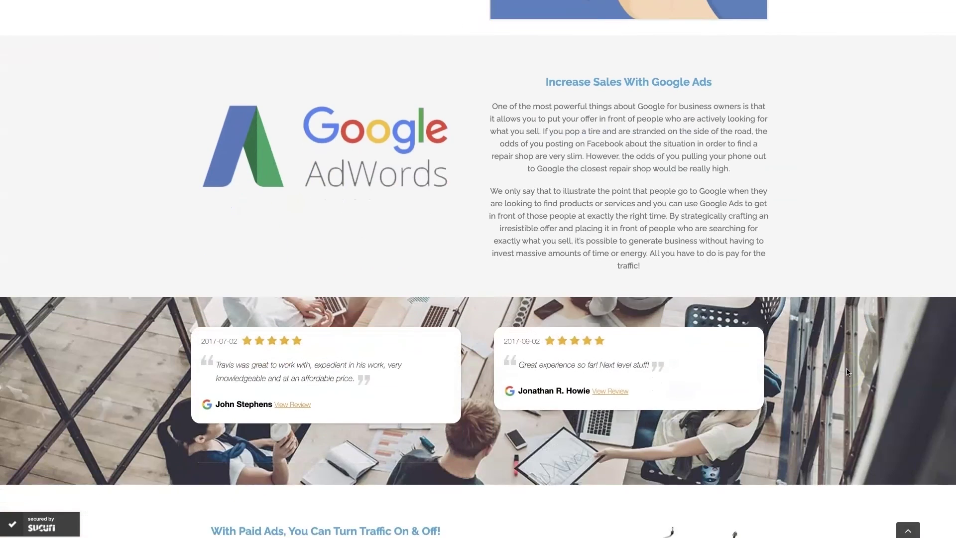
pyautogui.scroll(1, 847, 371)
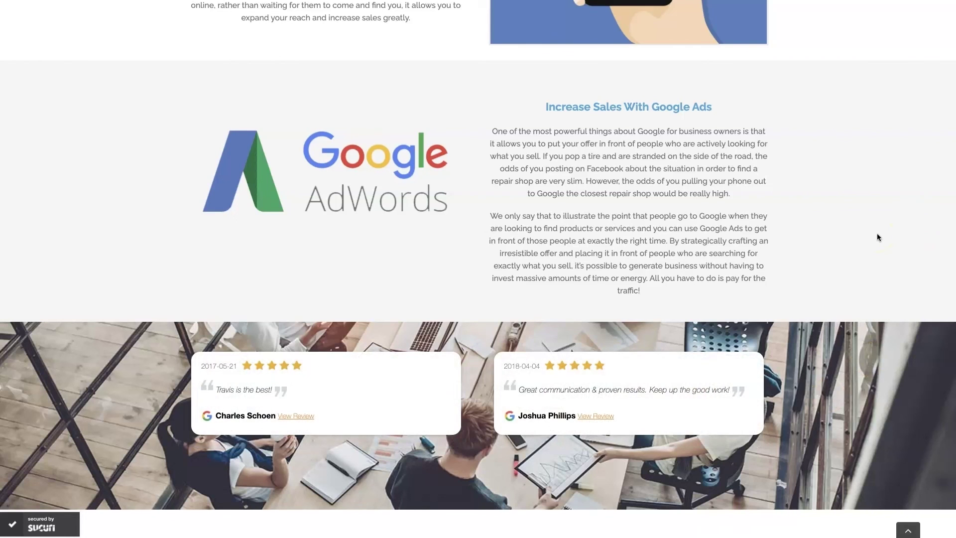
pyautogui.scroll(15, 876, 233)
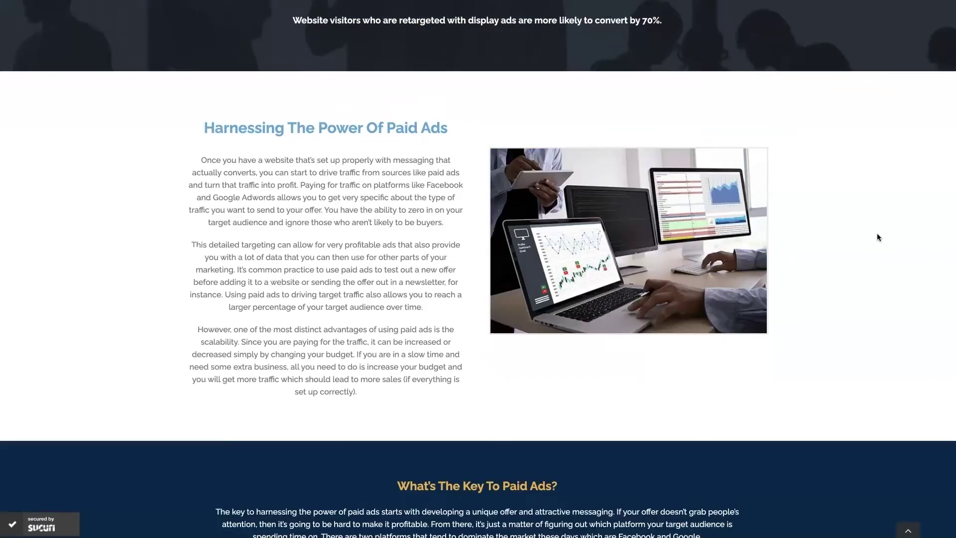